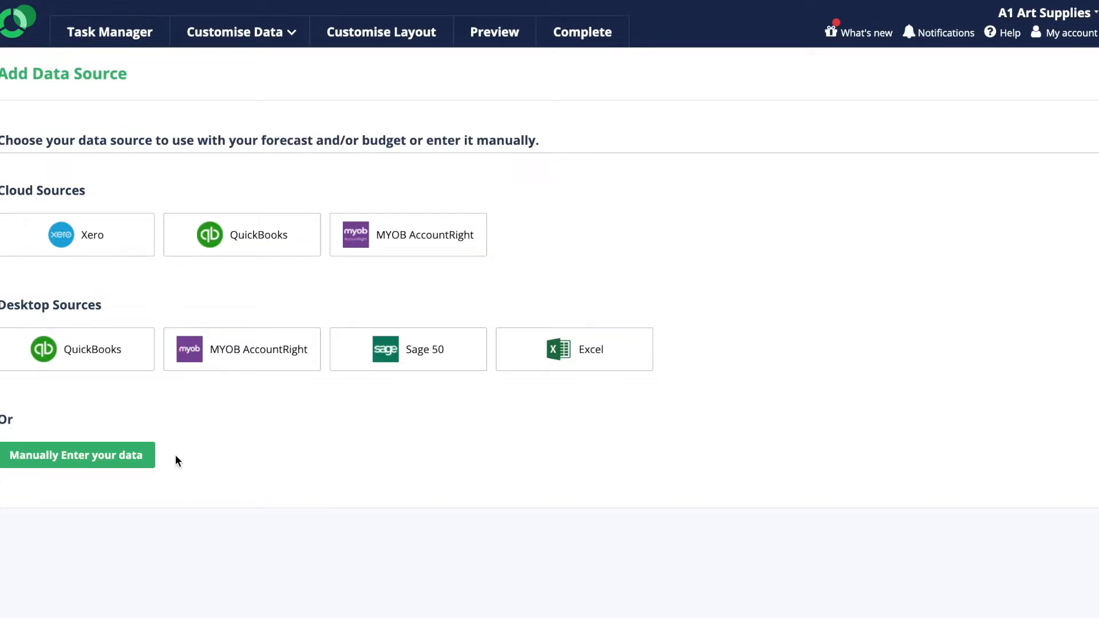
Step: Connect Xero as the cloud data source, logging in with the prefilled account and allowing access to the WorldDom organisation
left_click(22, 251)
left_click(371, 197)
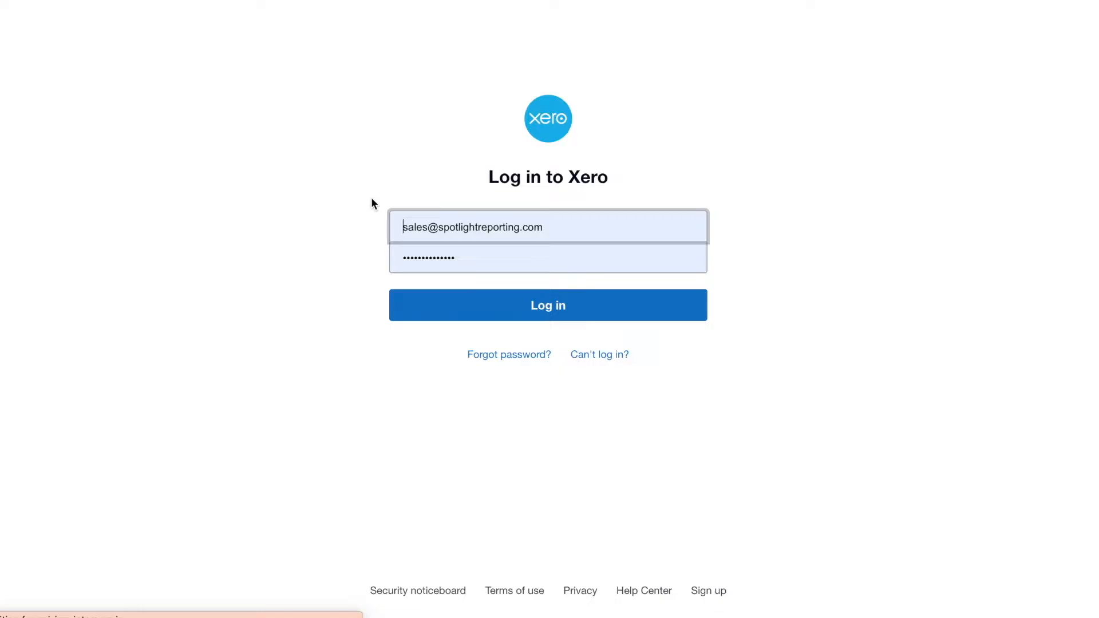
left_click(426, 318)
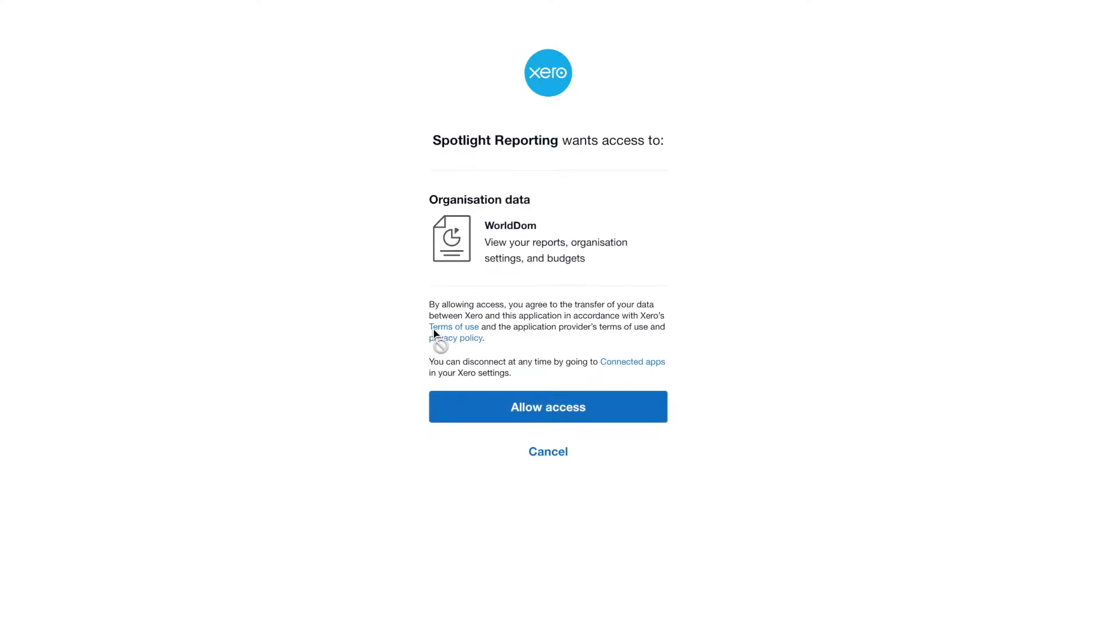
left_click(482, 418)
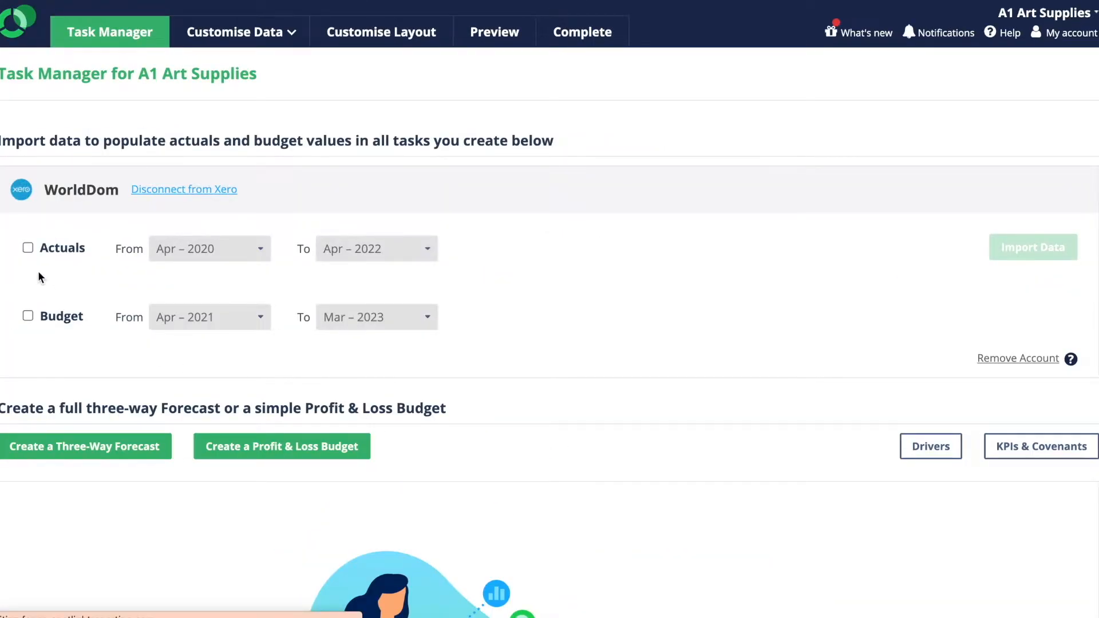
Step: Import WorldDom actuals for Apr 2020 to Apr 2022 and budget values for Apr 2021 to Mar 2023
left_click(27, 248)
left_click(27, 317)
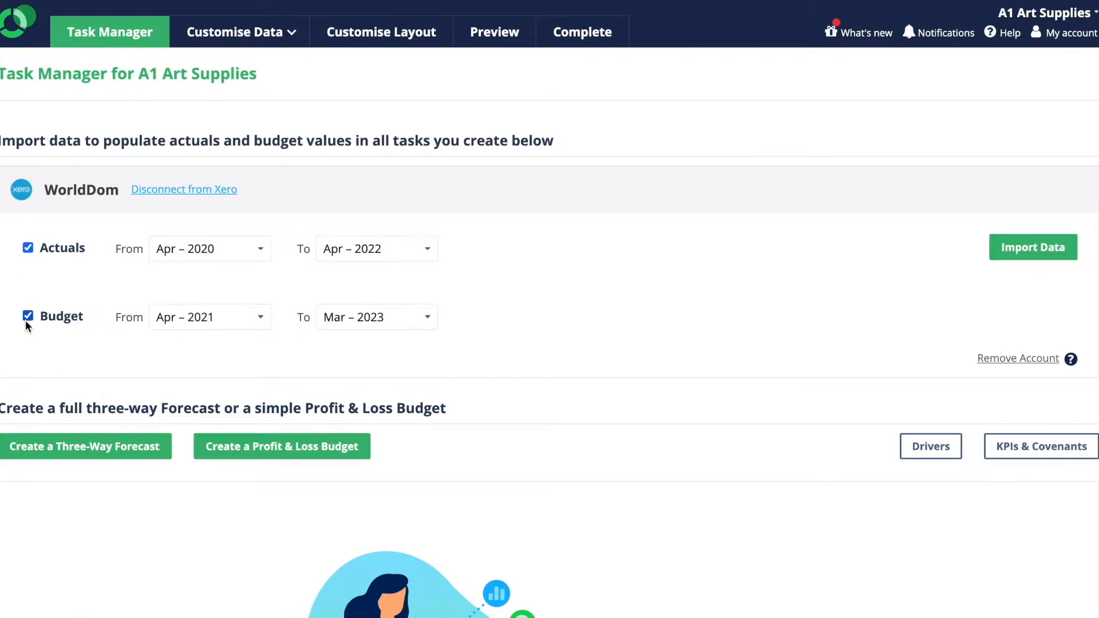
left_click(1007, 252)
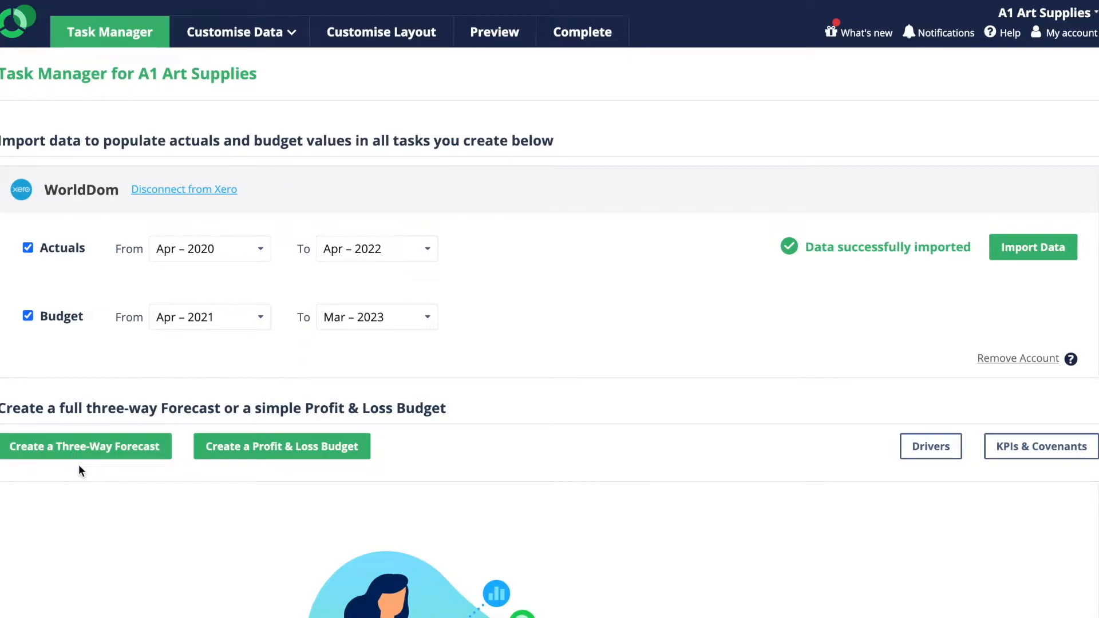
Step: Start a new Profit & Loss budget with both its name and short name set to Budget
left_click(242, 455)
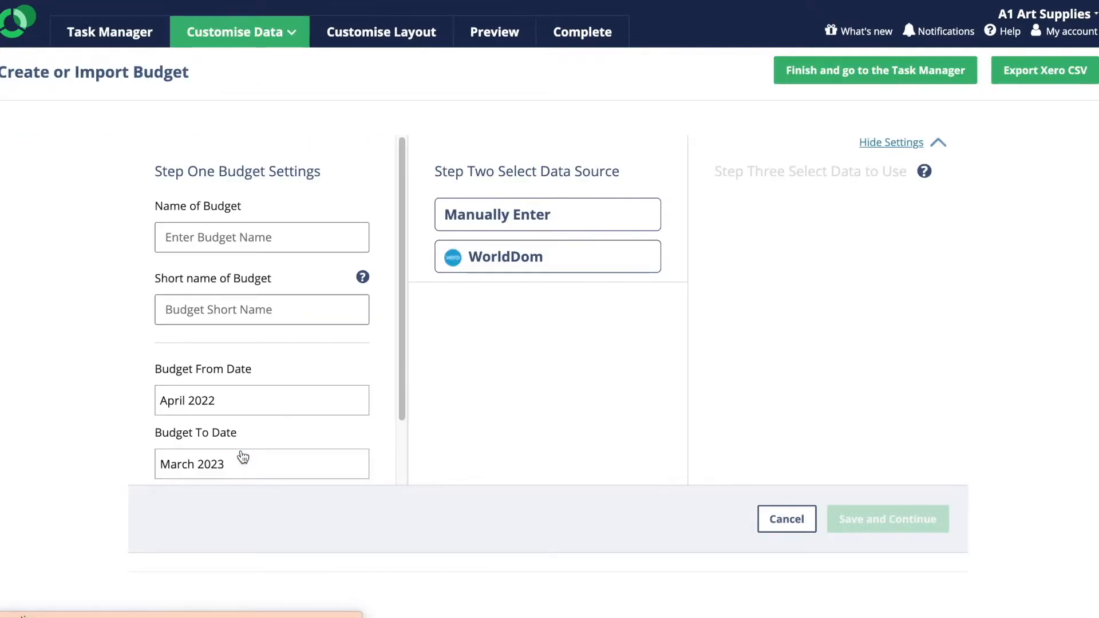
left_click(229, 242)
type("Budget")
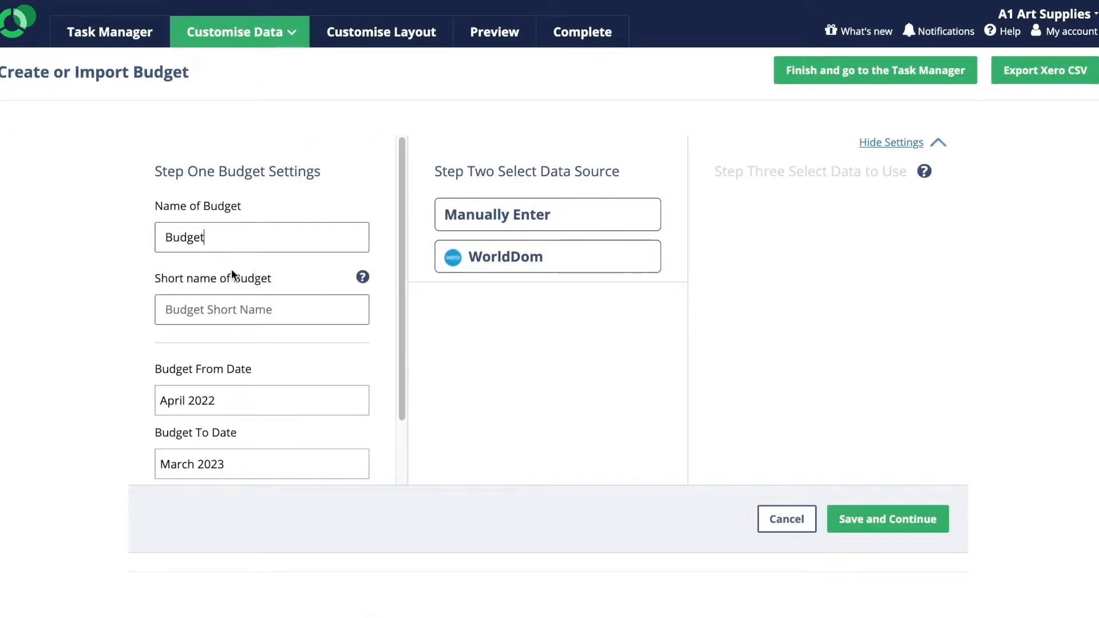
left_click(238, 310)
type("Budget")
left_click_drag(397, 348, 397, 450)
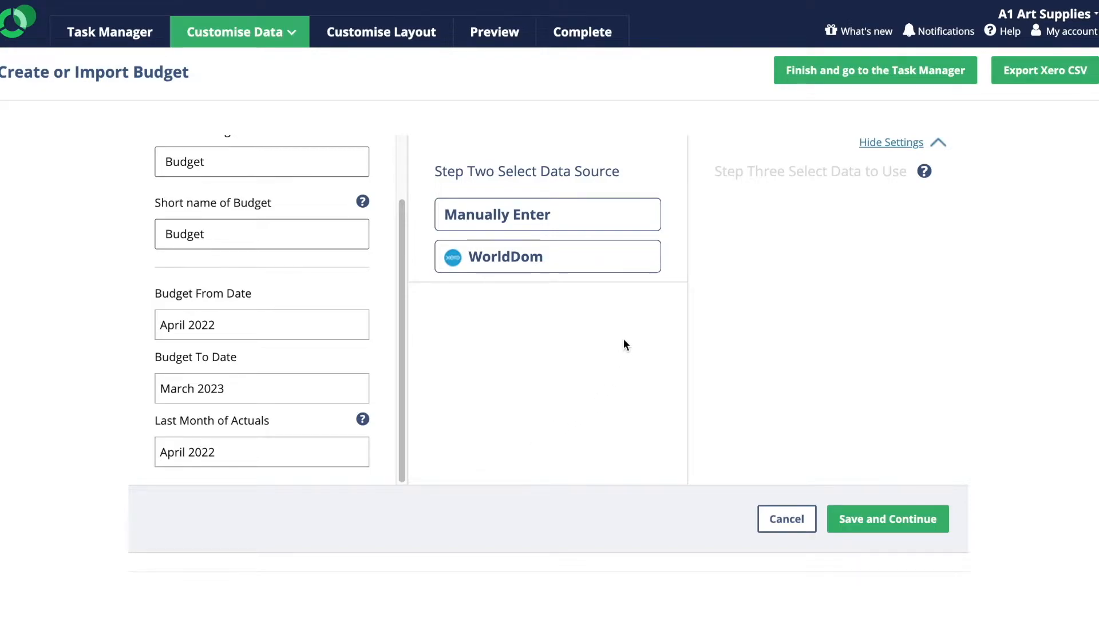
Step: Base the budget on last year's actuals from WorldDom, save it and return to the Task Manager
left_click(604, 270)
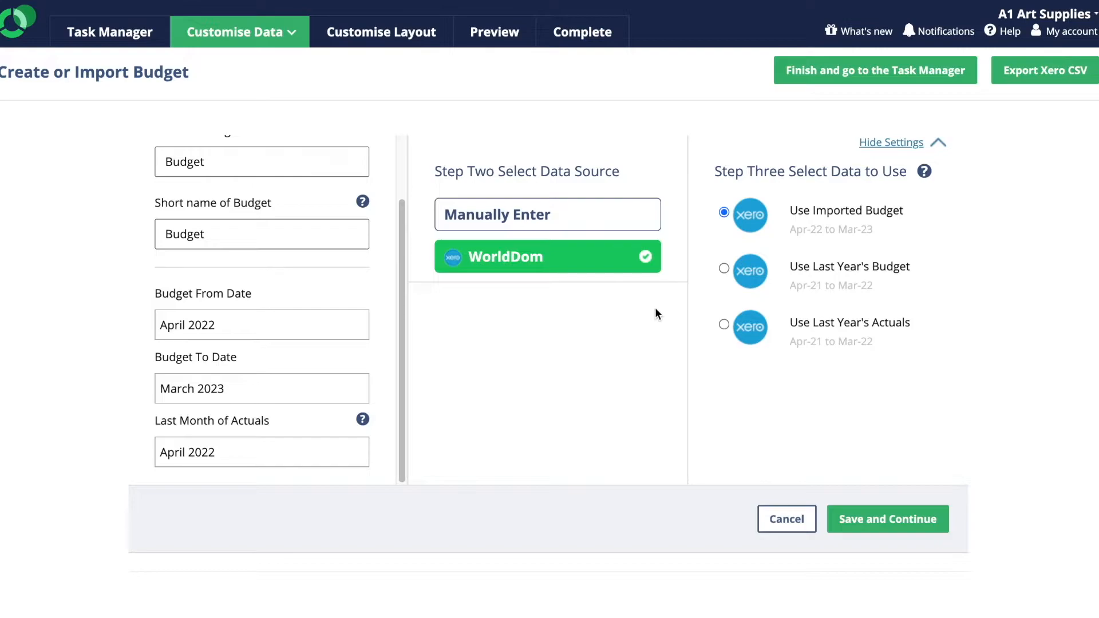
left_click(722, 324)
left_click(894, 515)
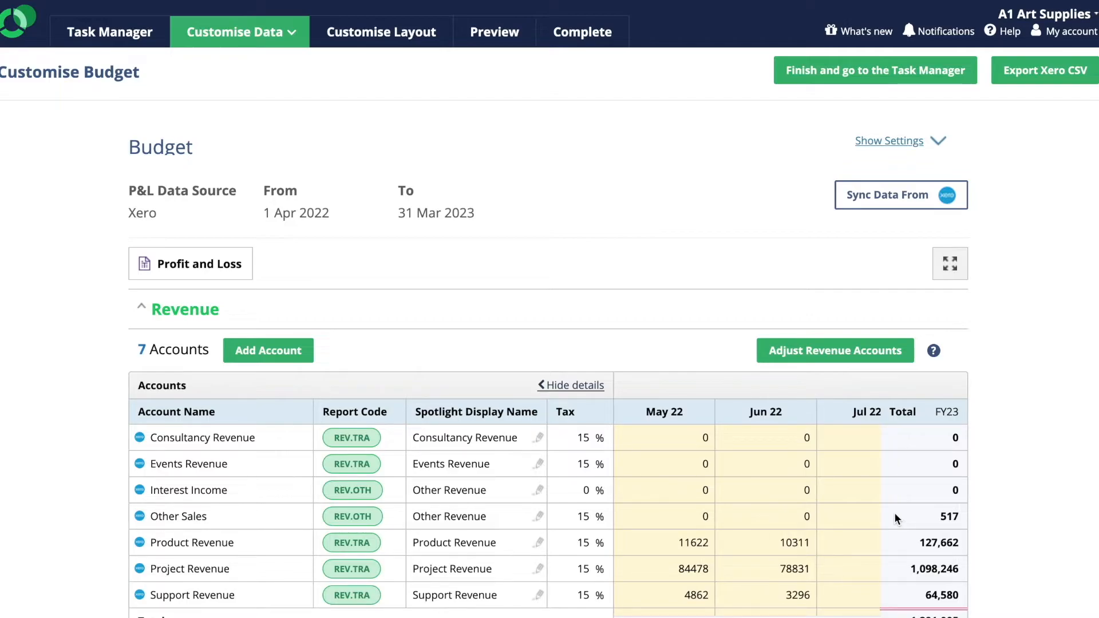
left_click(794, 80)
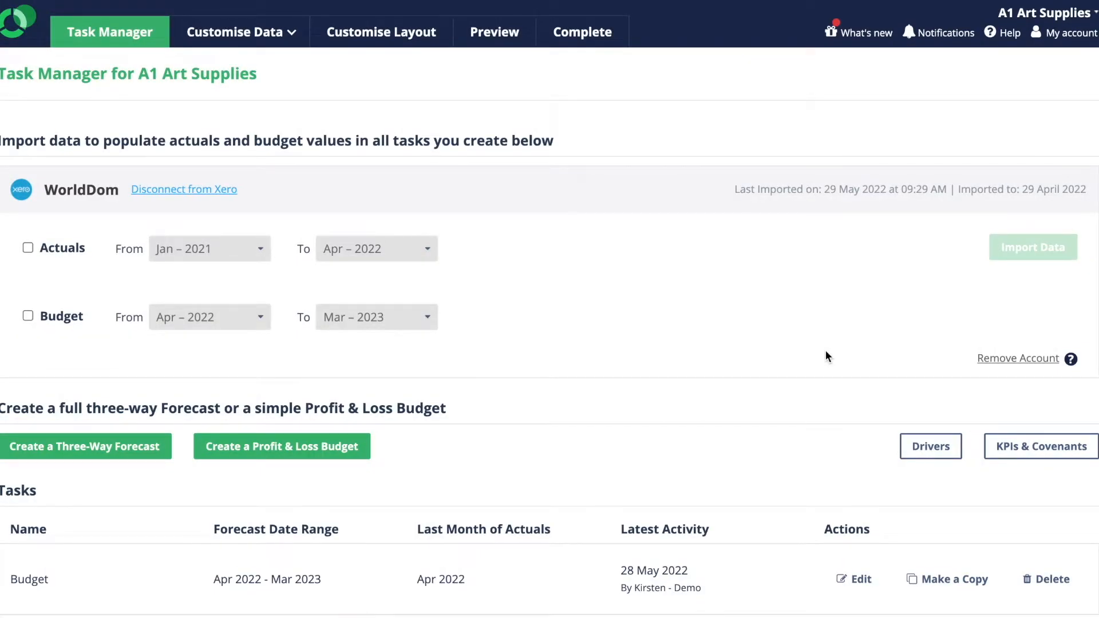
Step: Start a new three-way forecast with both its name and short name set to Forecast
left_click(91, 456)
type("Forecas")
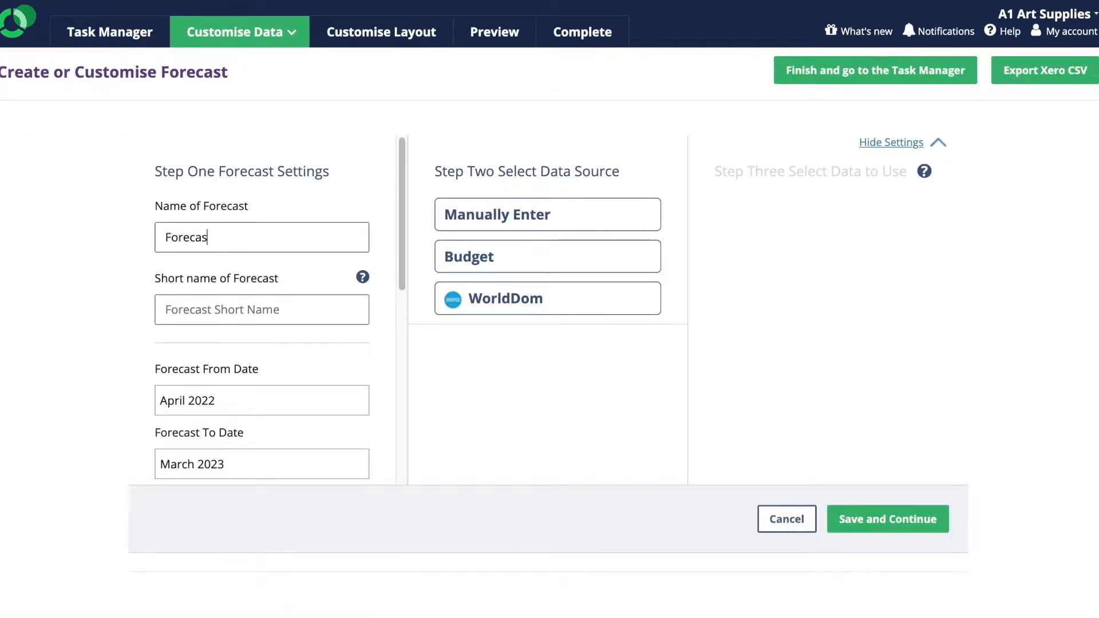
type("t")
key("Tab")
type("Forecast")
Step: Set the forecast's GST basis to Accrual and save it with Budget as its data source
left_click_drag(402, 266, 387, 424)
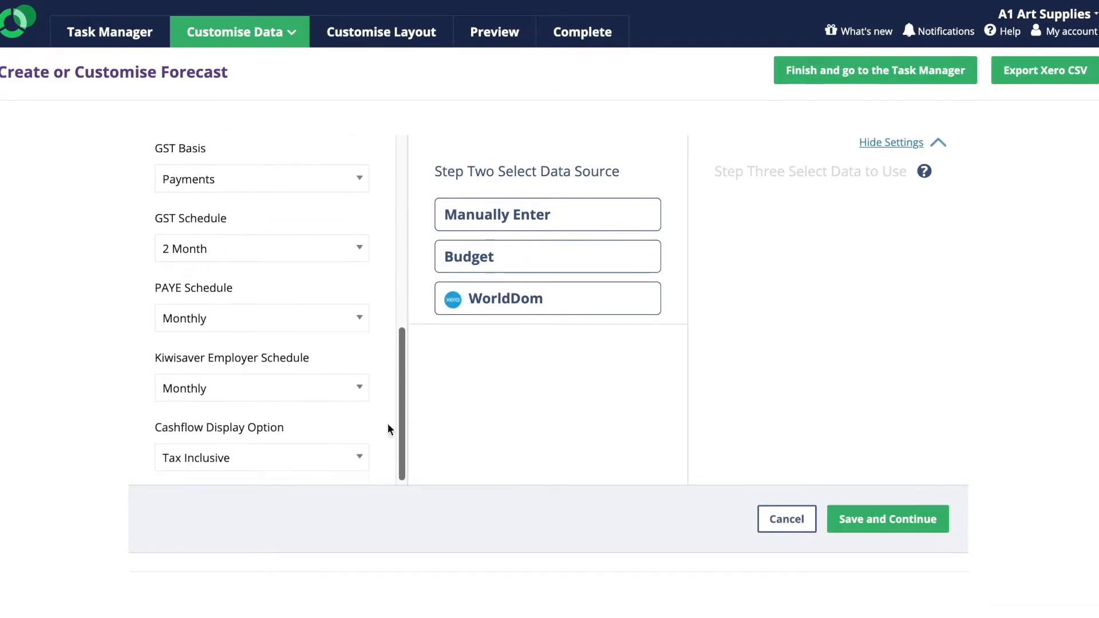
left_click(274, 176)
left_click(299, 230)
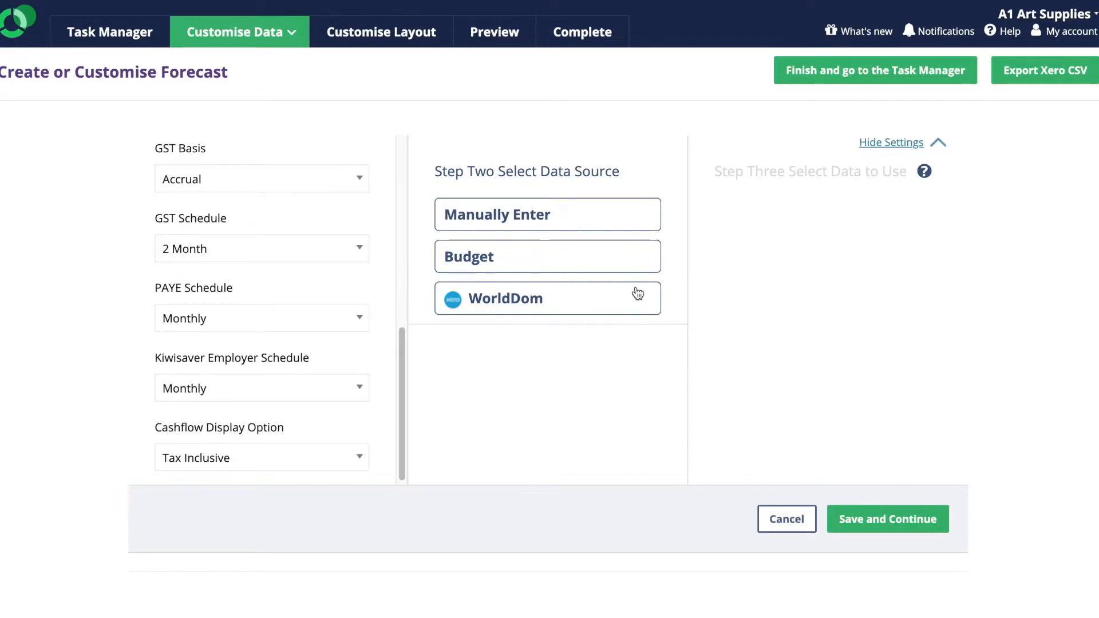
left_click(631, 264)
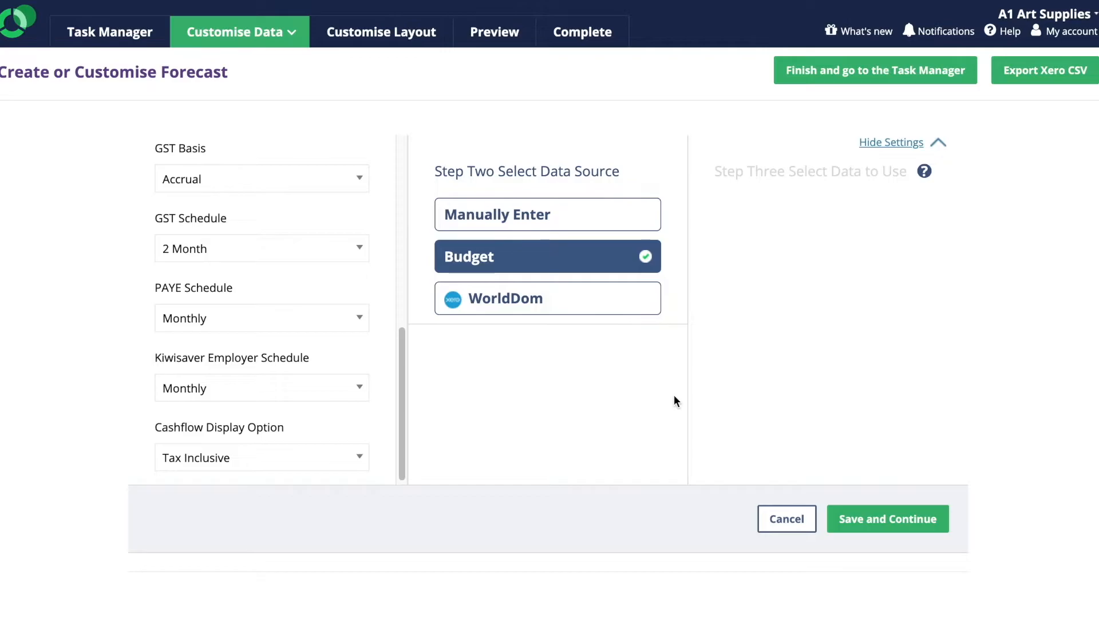
left_click(890, 517)
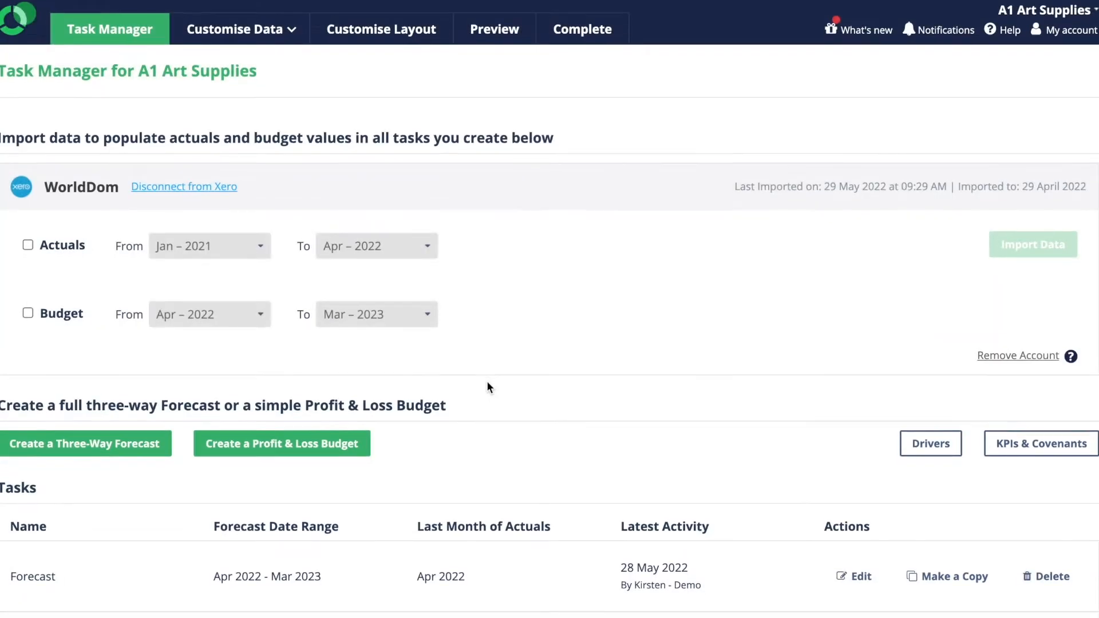
Step: Start a copy of the Budget task with both its name and short name set to Reforecast
scroll(487, 383, "down", 3)
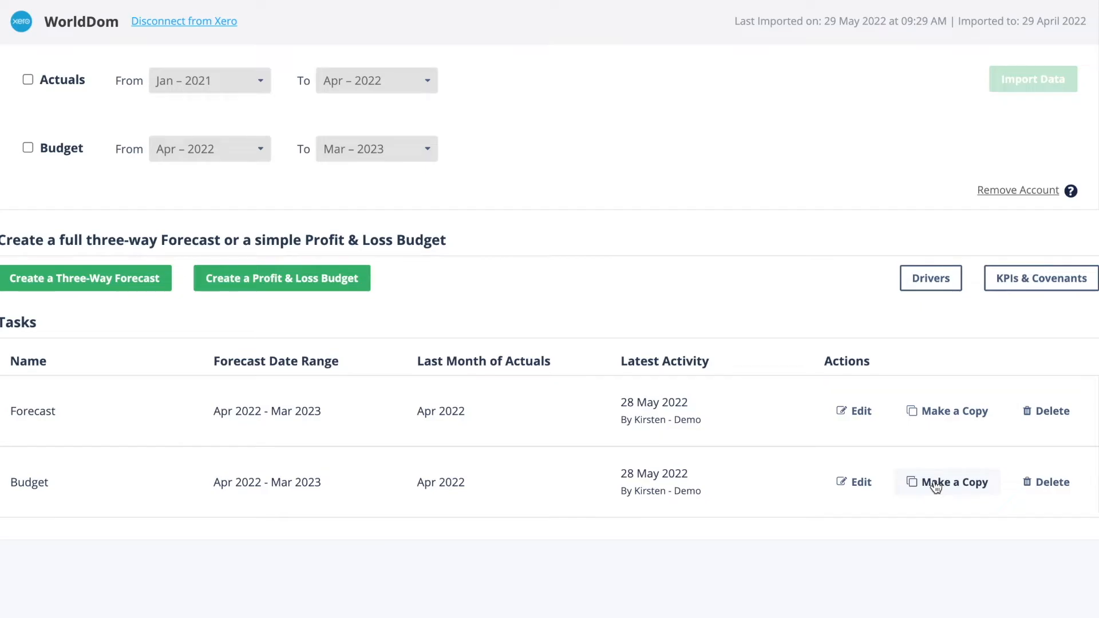
left_click(934, 482)
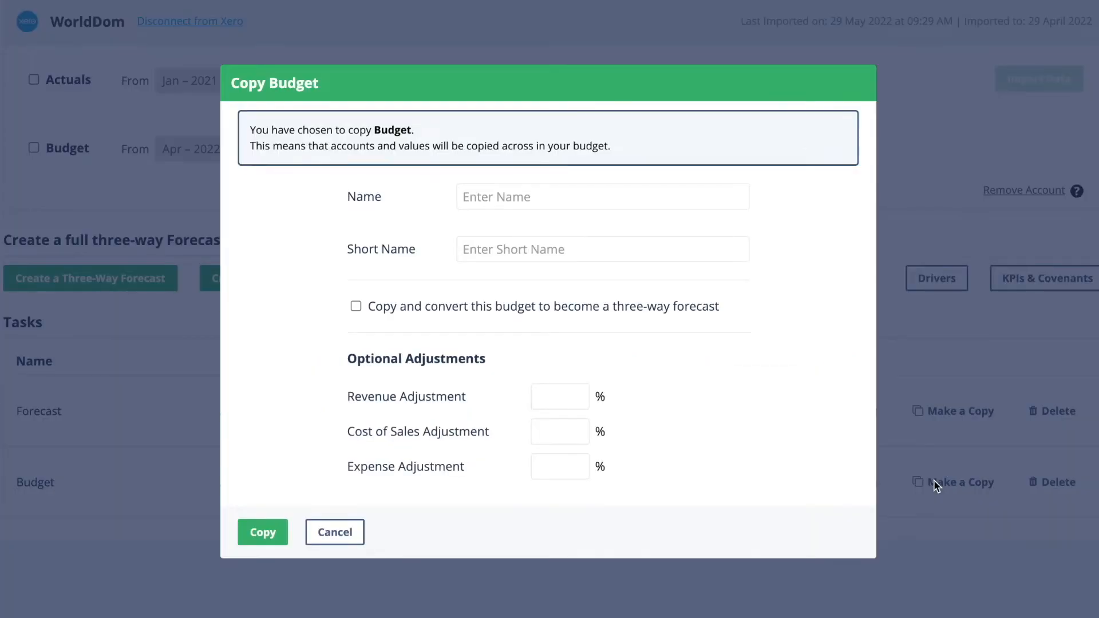
left_click(537, 196)
type("Reforecast")
key("Tab")
type("Reforecast")
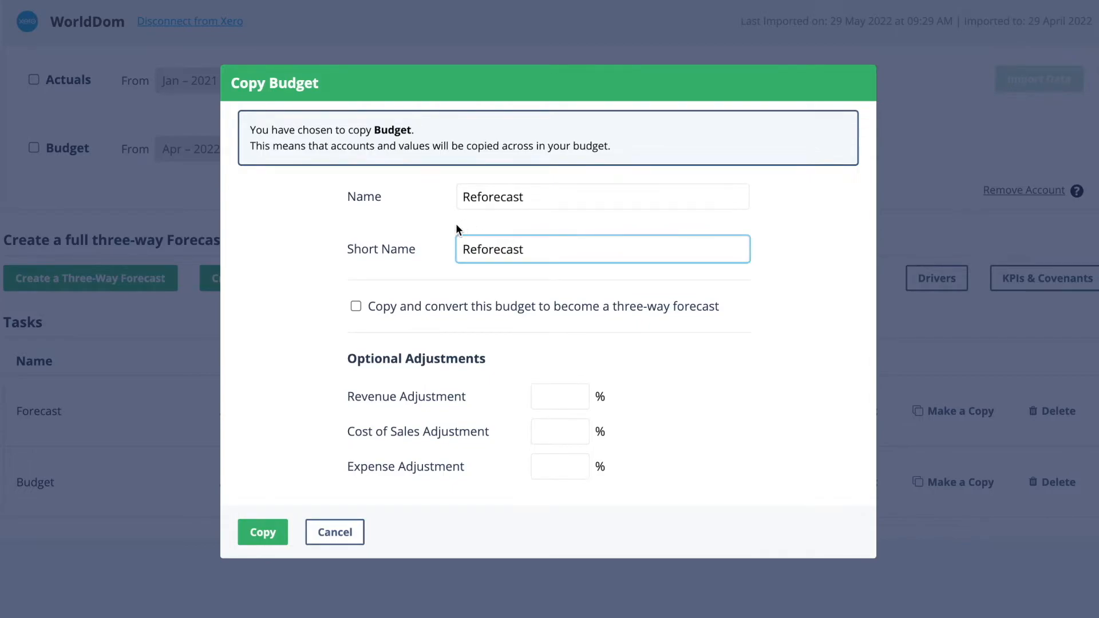
Step: Create the copy as a three-way forecast with a cost of sales adjustment of 3%
left_click(356, 306)
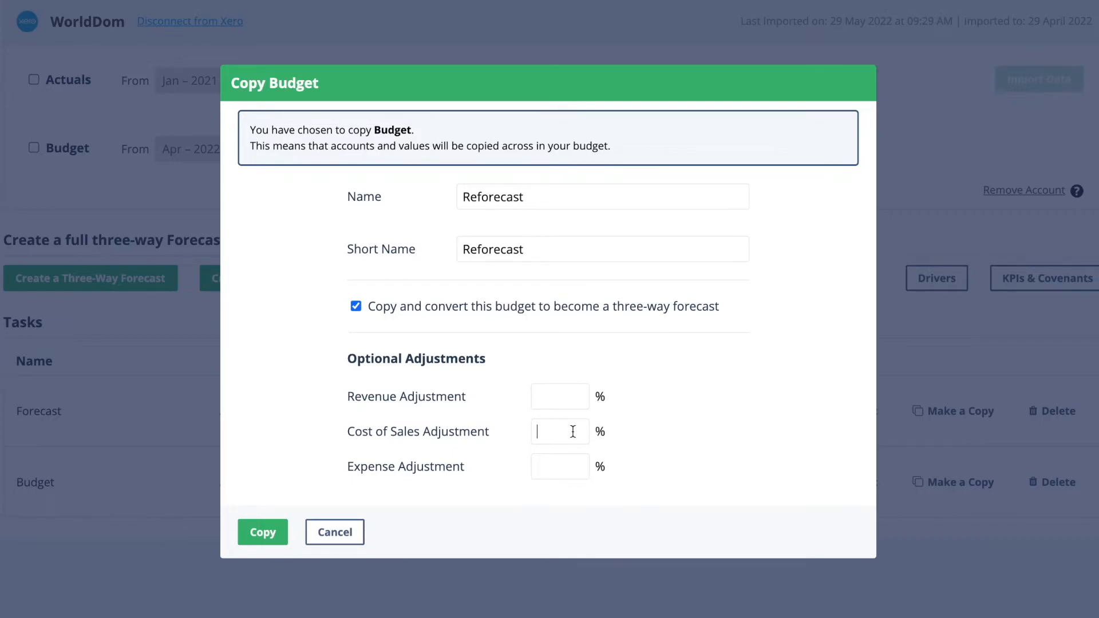
type("3")
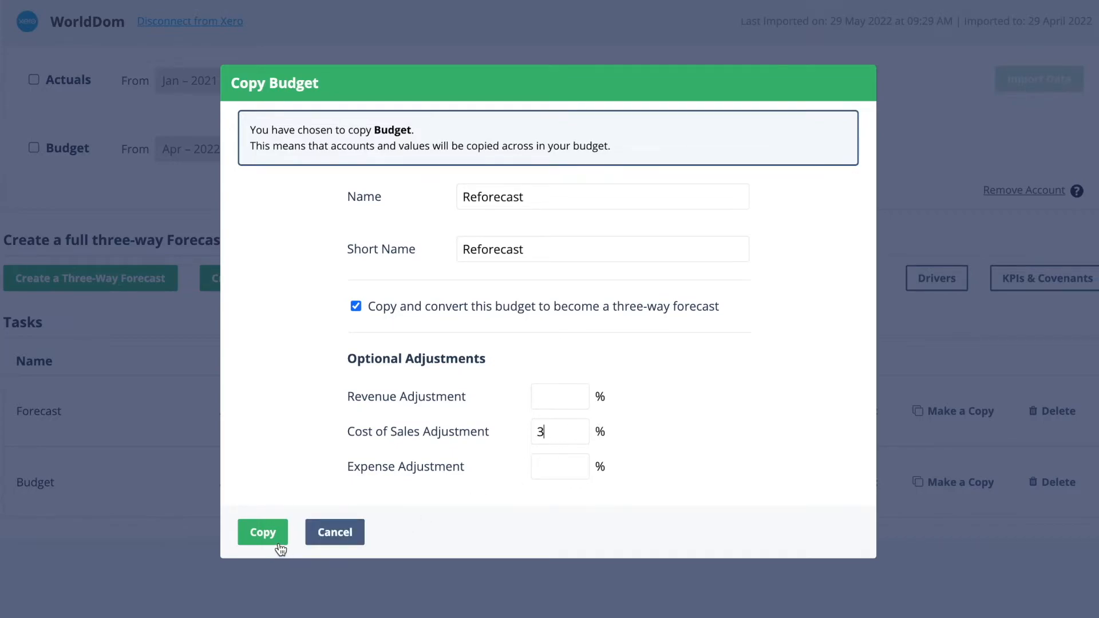
left_click(255, 532)
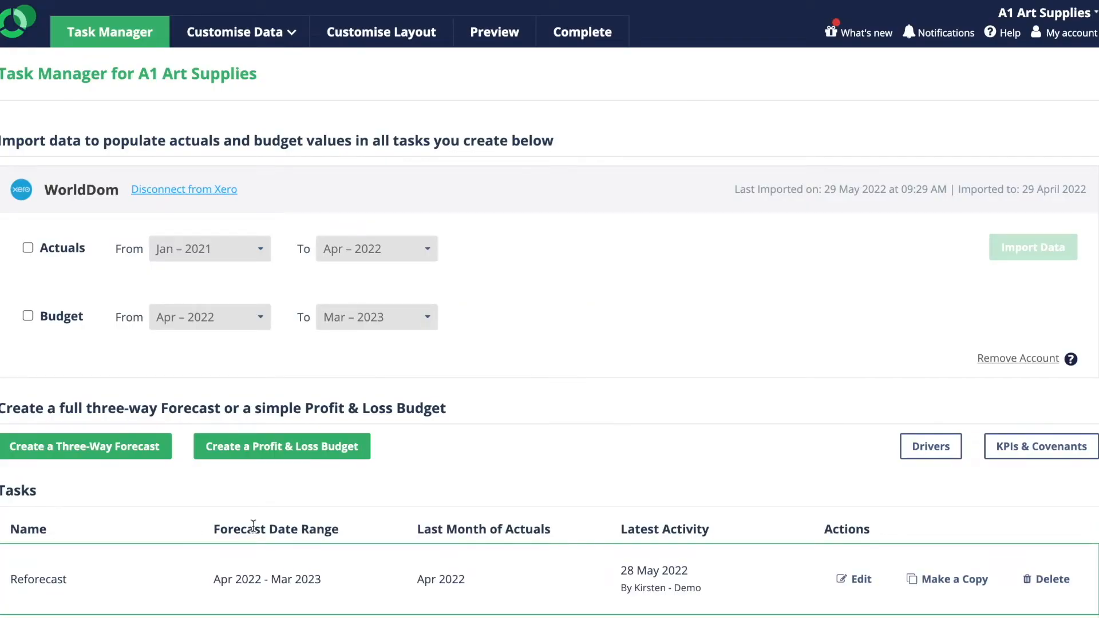
Step: Import only the WorldDom actuals for Jan 2021 to Apr 2022
scroll(253, 526, "down", 1)
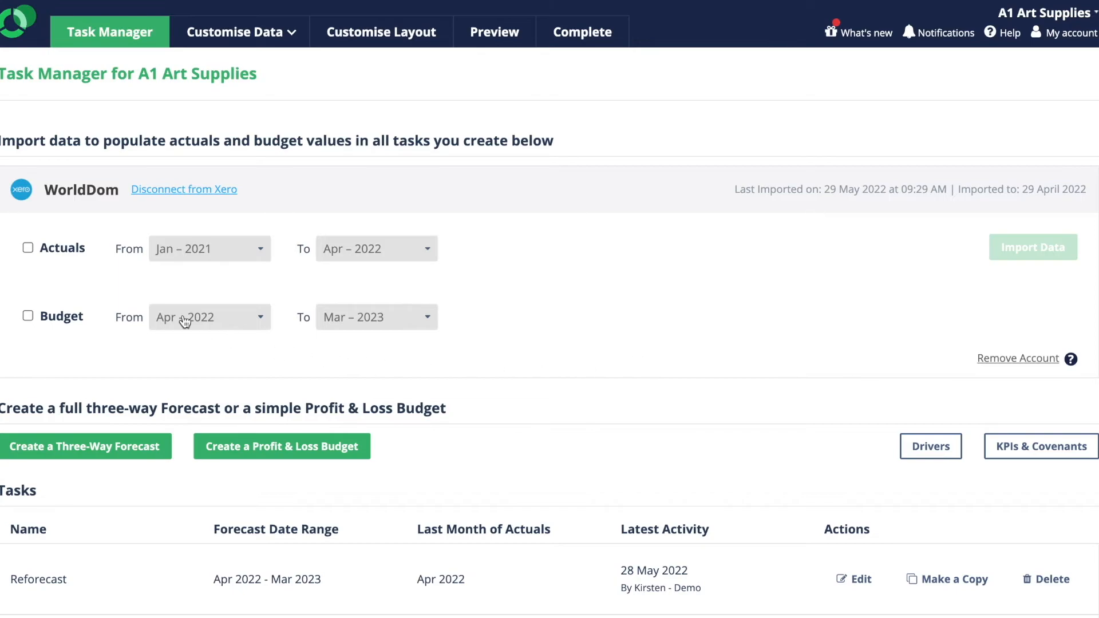
left_click(68, 249)
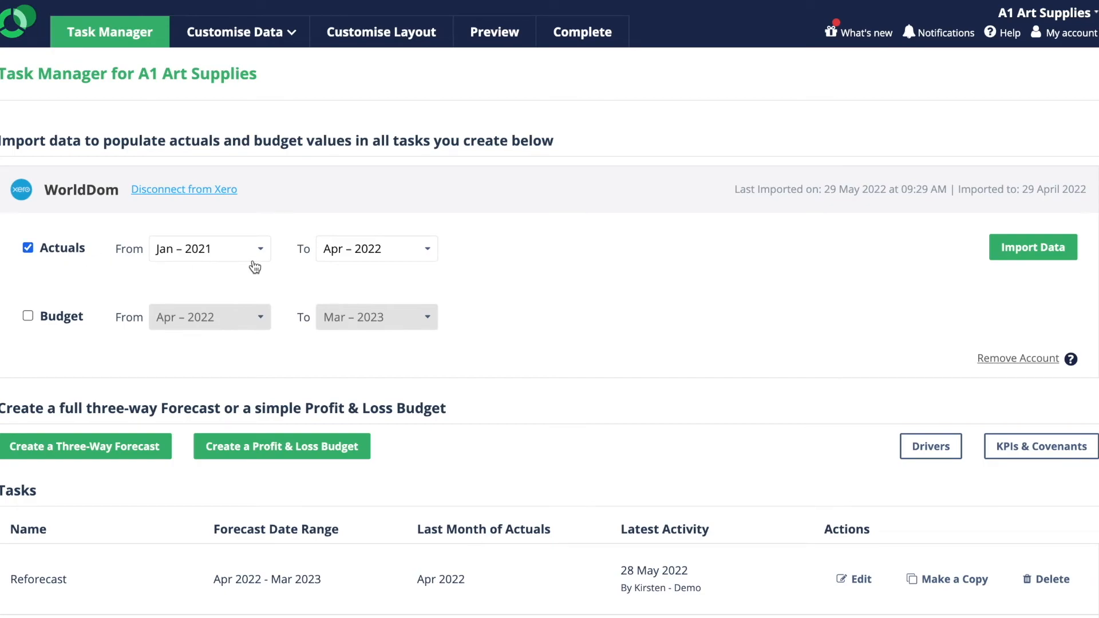
left_click(1008, 254)
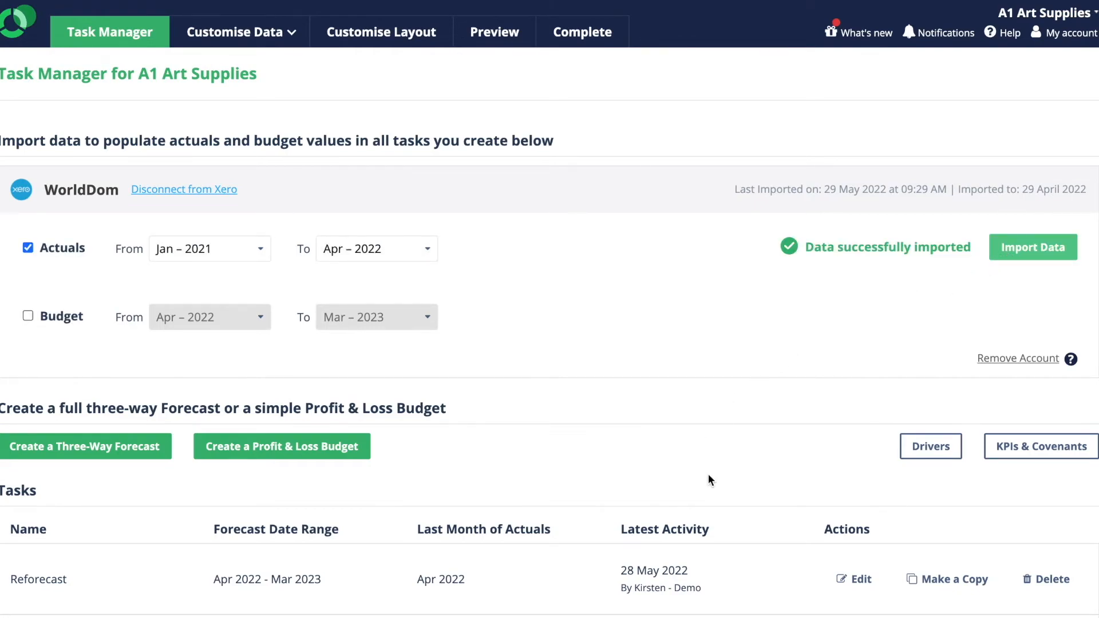
Step: Open the Reforecast task for editing and sync its April 2022 actuals from Xero
left_click(852, 579)
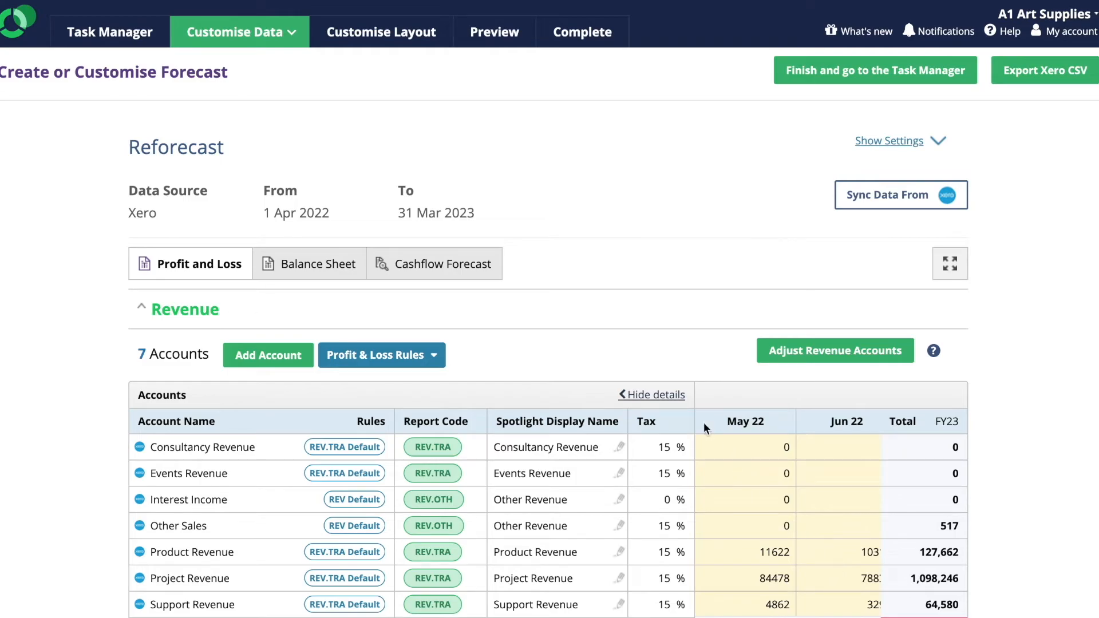
left_click(859, 203)
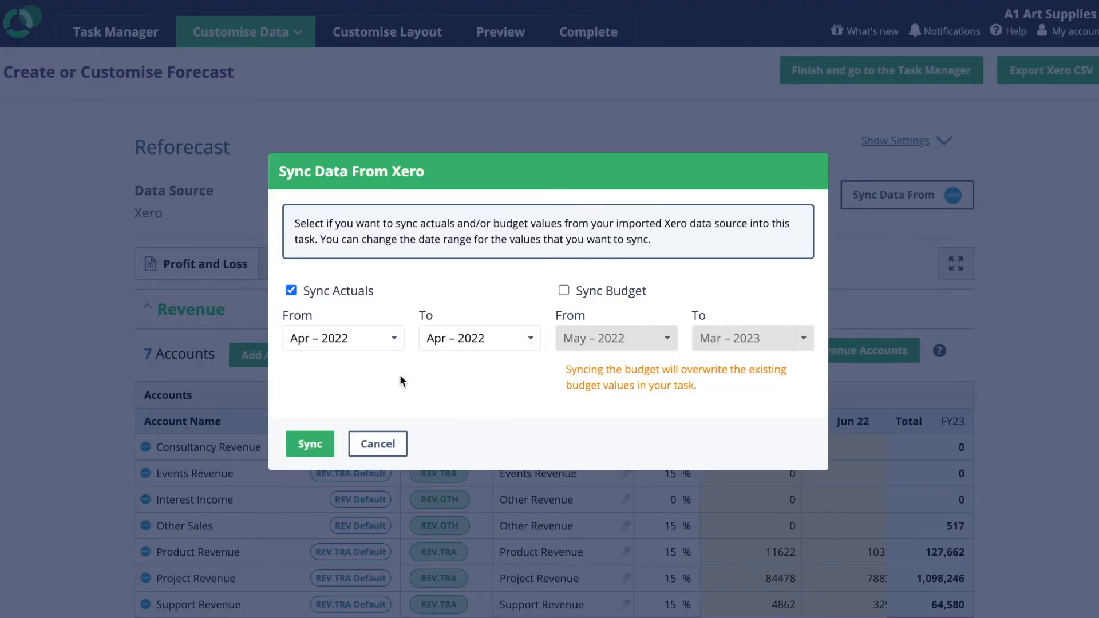
left_click(307, 444)
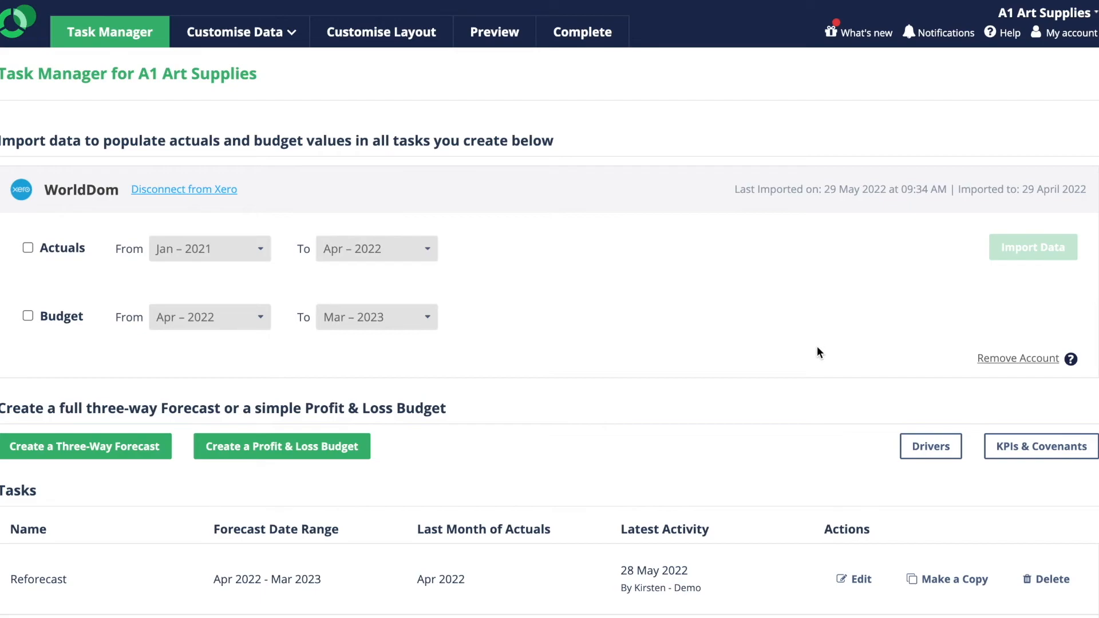
Step: View the Drivers page, then open the KPIs & Covenants page for the organisation
left_click(927, 449)
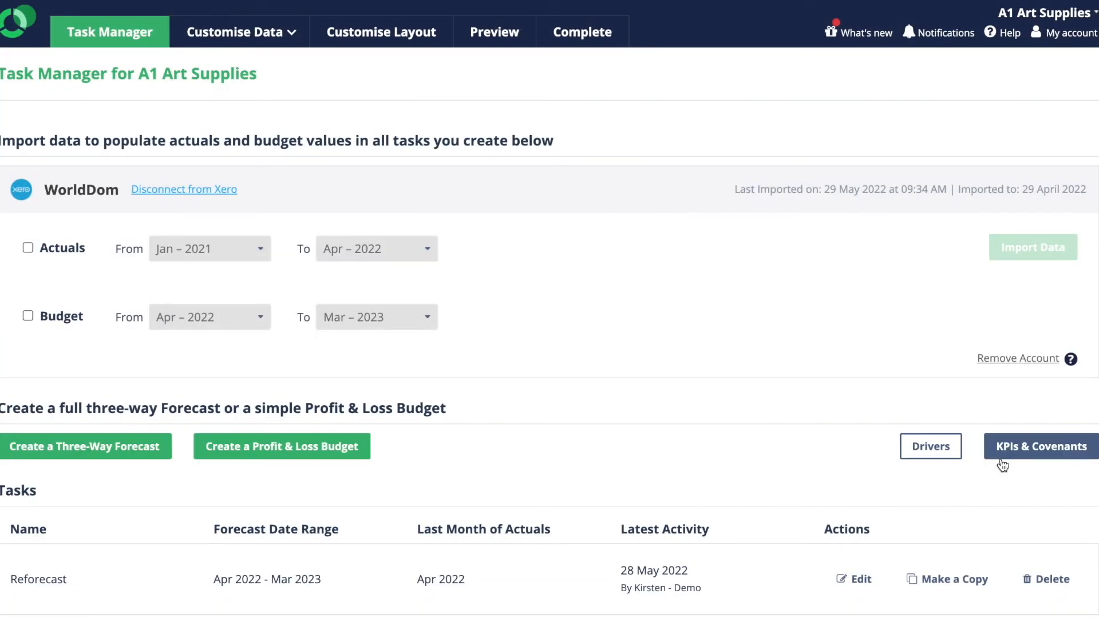
left_click(1003, 462)
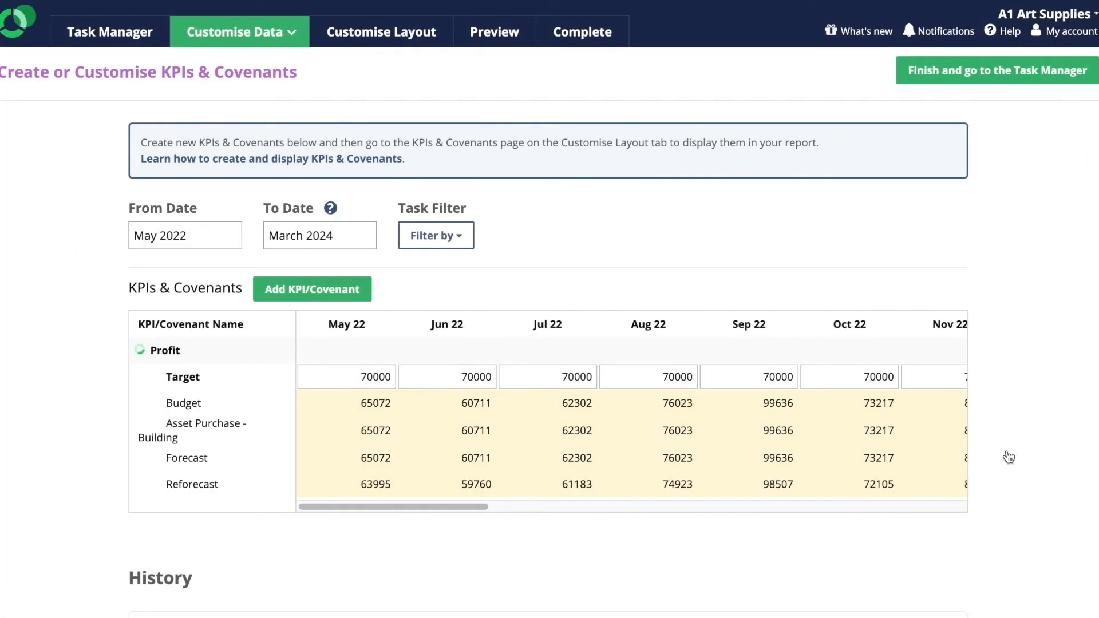